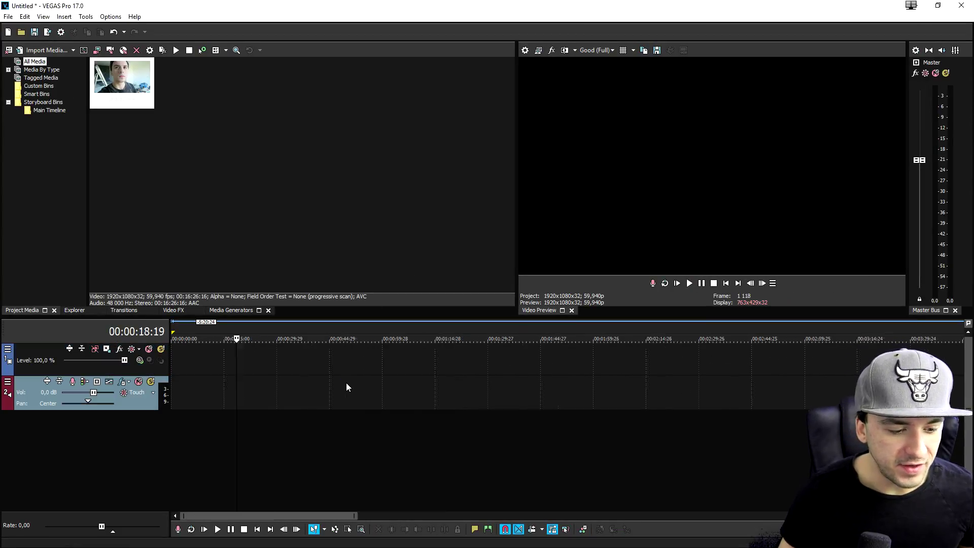
- Move the living-room painting clip to the start of track 1 and return playback to frame 0
scroll(346, 382, down, 5)
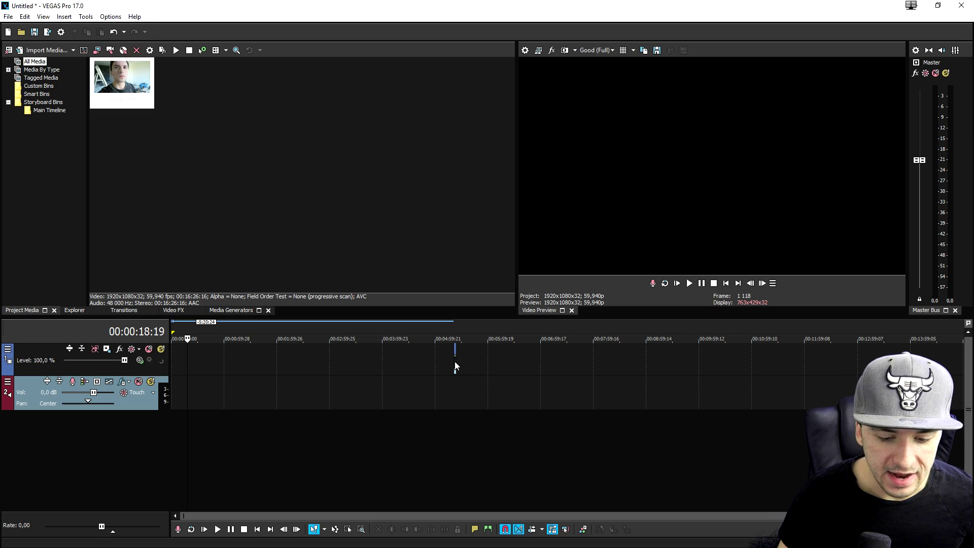
drag(454, 362, 196, 359)
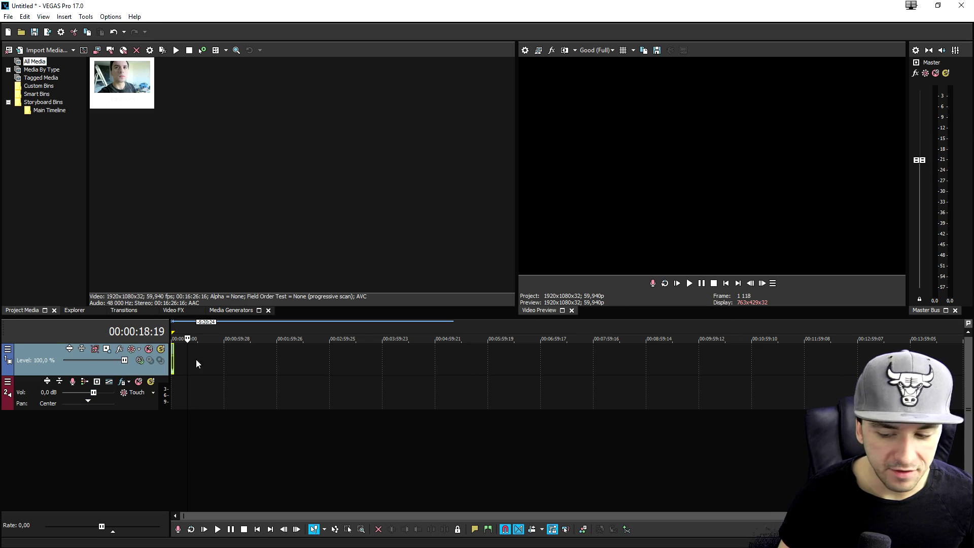
click(718, 285)
scroll(482, 358, up, 10)
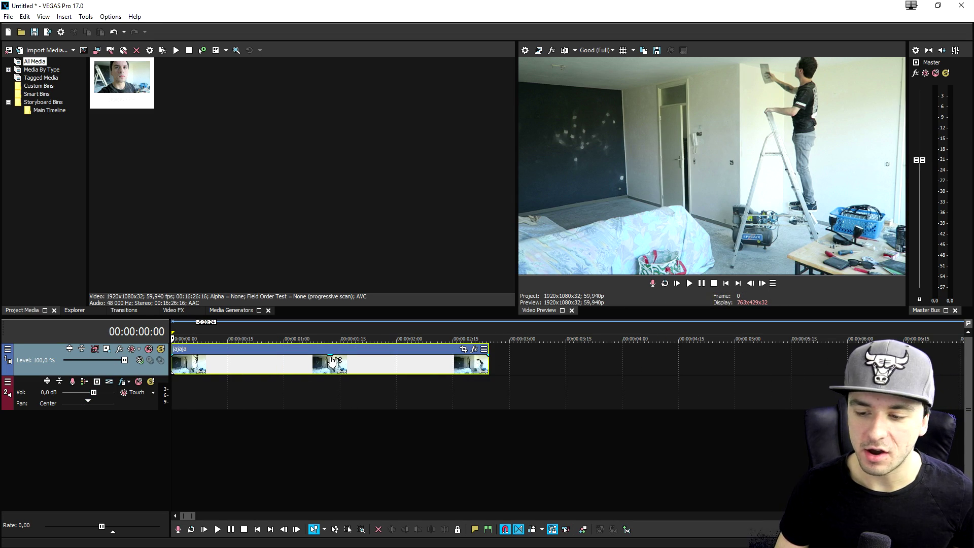
scroll(332, 362, down, 3)
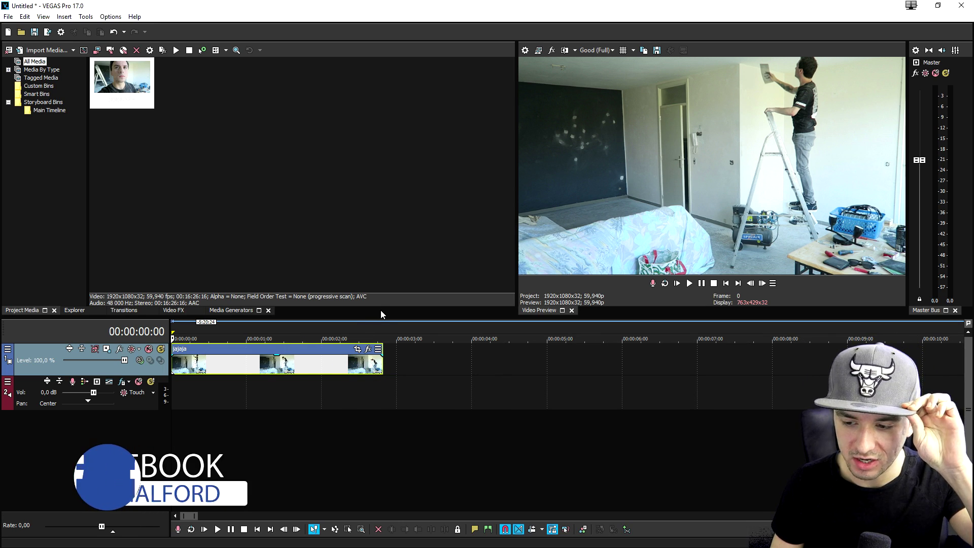
scroll(305, 363, up, 5)
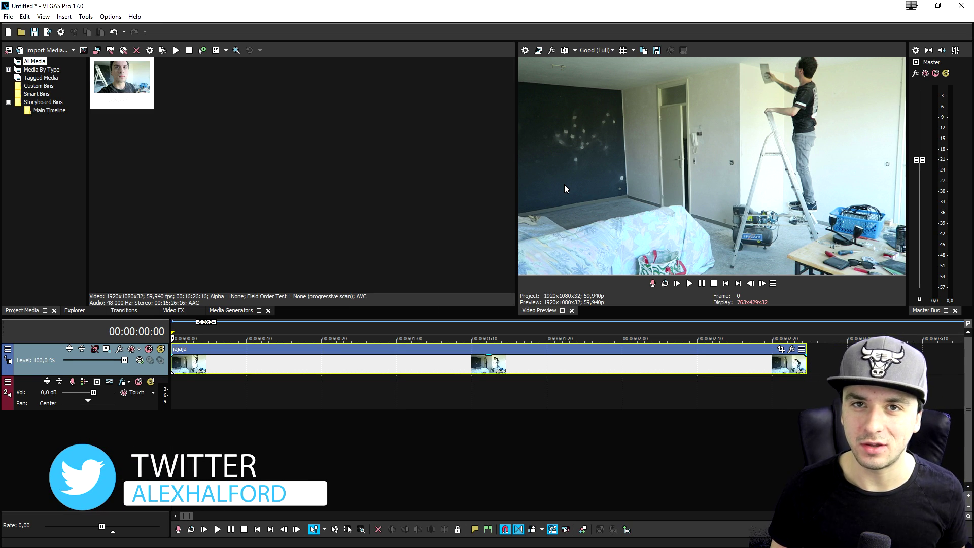
- Apply the Color Grading plug-in to the painting clip and show its Look LUT settings
click(170, 309)
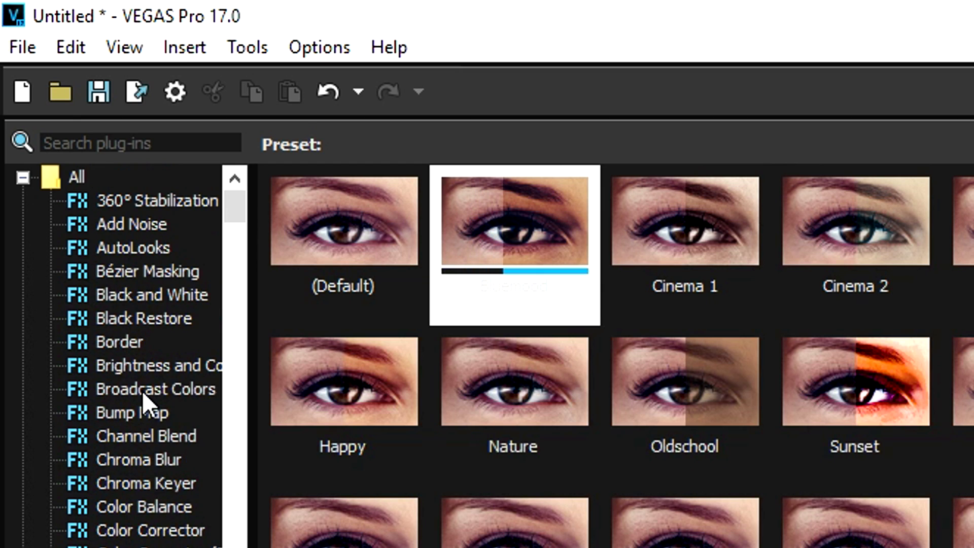
scroll(142, 393, down, 4)
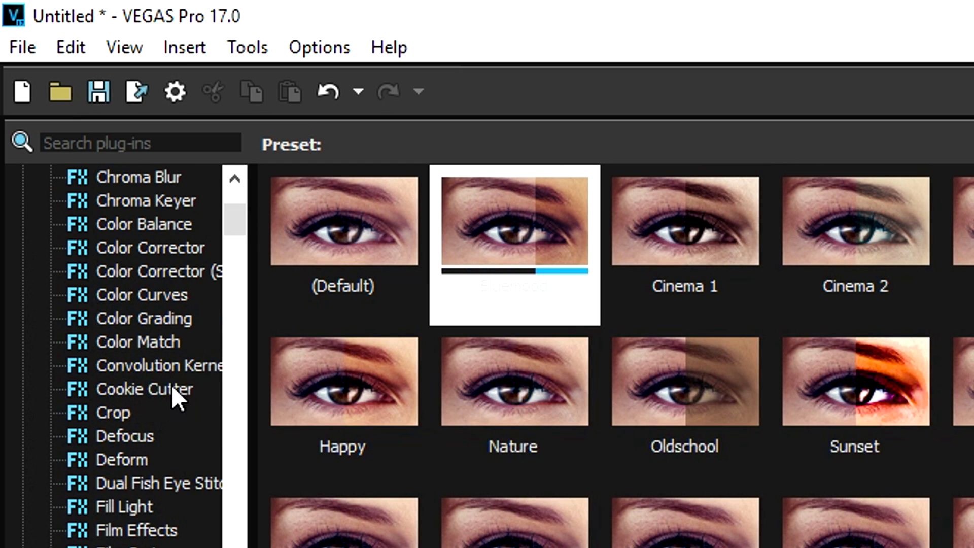
click(176, 295)
click(175, 317)
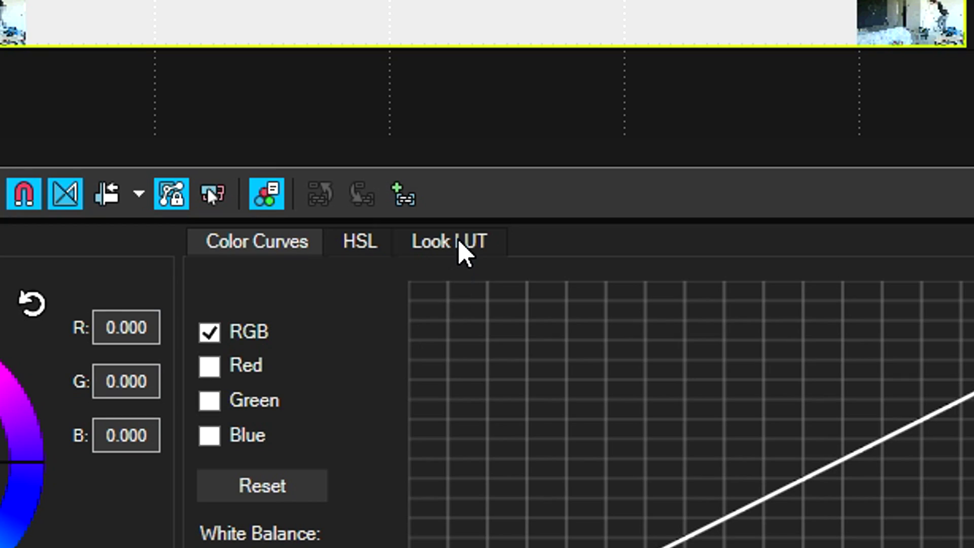
click(462, 248)
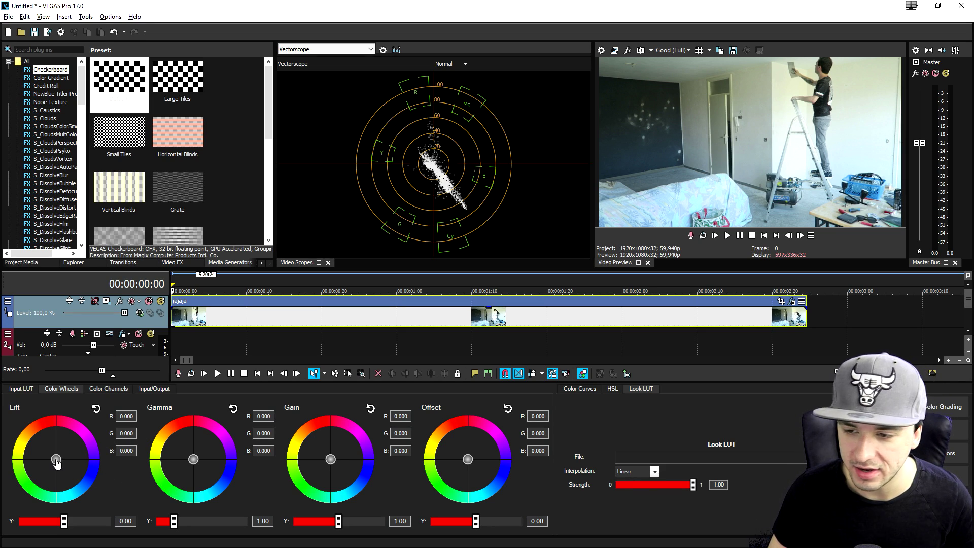
- Warm the Lift wheel, then ease it back to R 0.059, G -0.032, B -0.042
drag(55, 461, 54, 463)
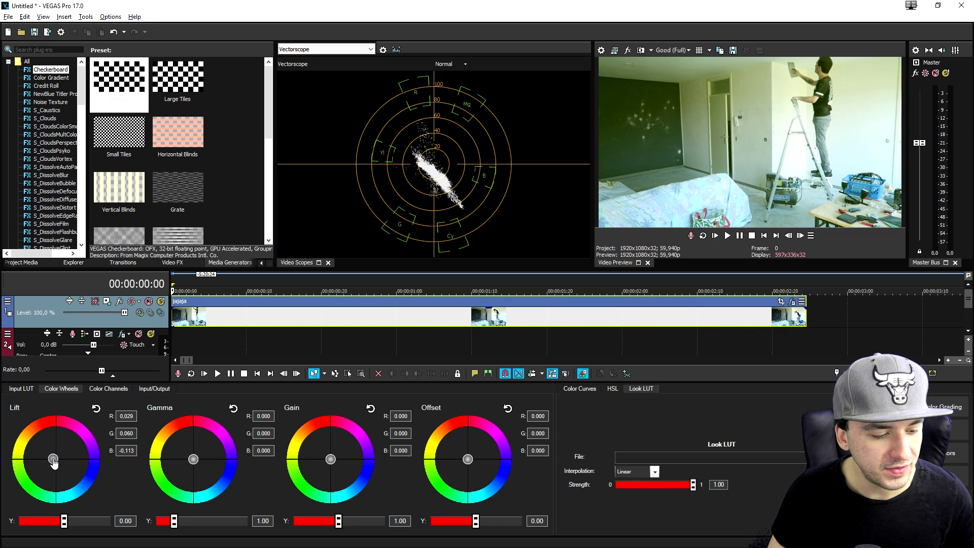
mouse_move(53, 461)
mouse_down()
mouse_move(50, 443)
mouse_move(56, 461)
mouse_up()
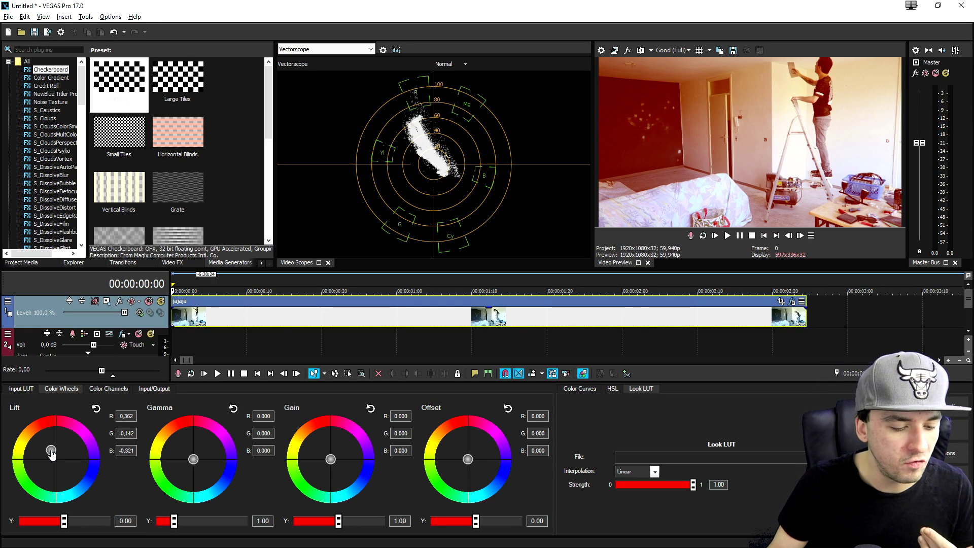
drag(51, 453, 55, 459)
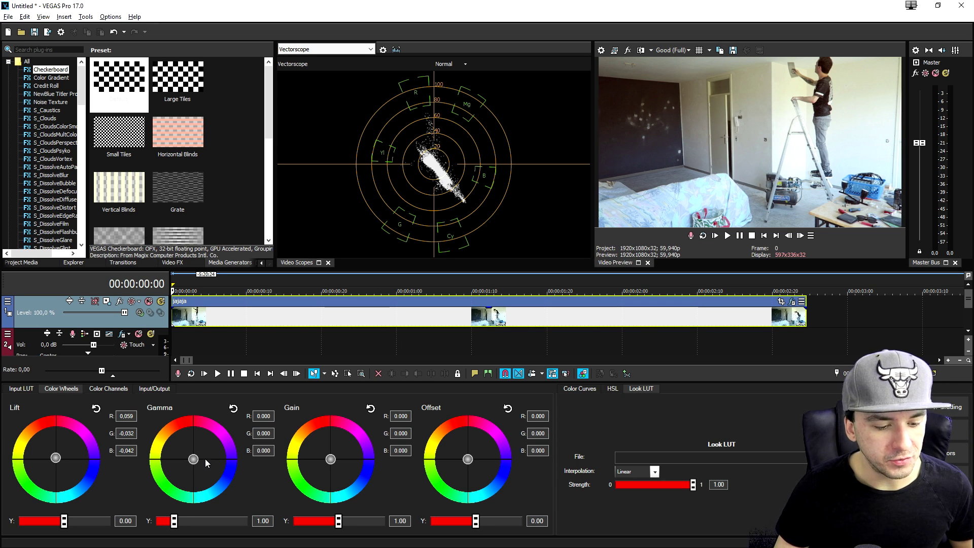
- Set Gamma to R 0.941, G 1.128, B 1.168 and warm Gain to 1.153/1.033/0.751
drag(192, 463, 194, 462)
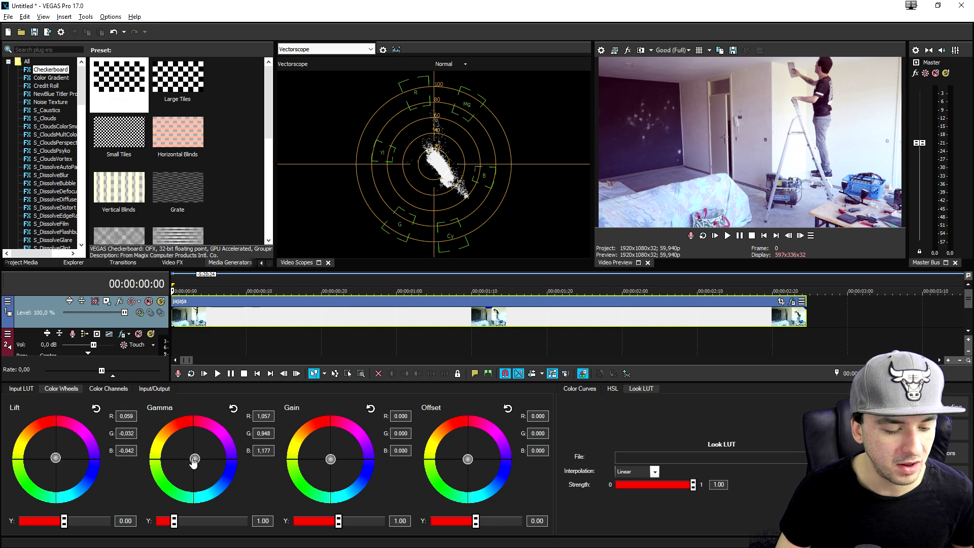
drag(194, 462, 192, 459)
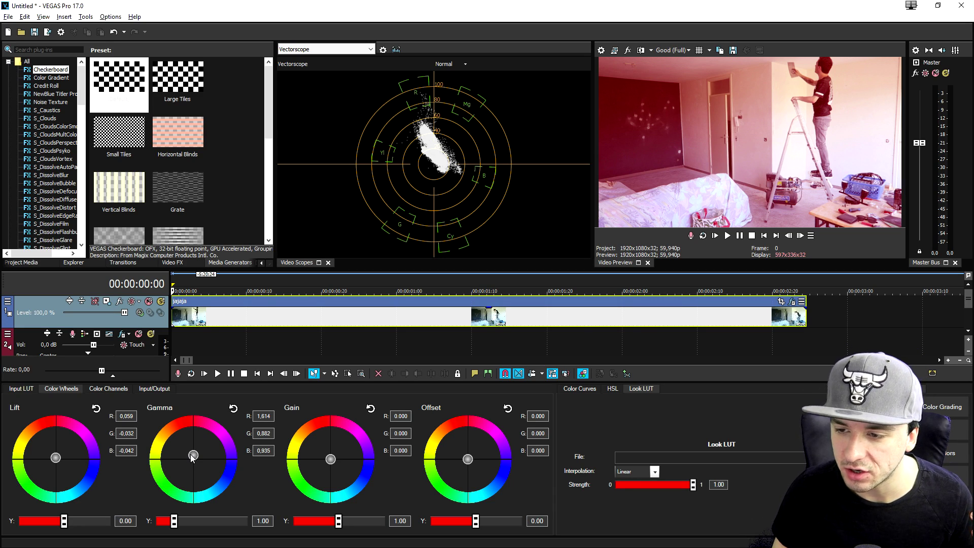
drag(193, 458, 194, 462)
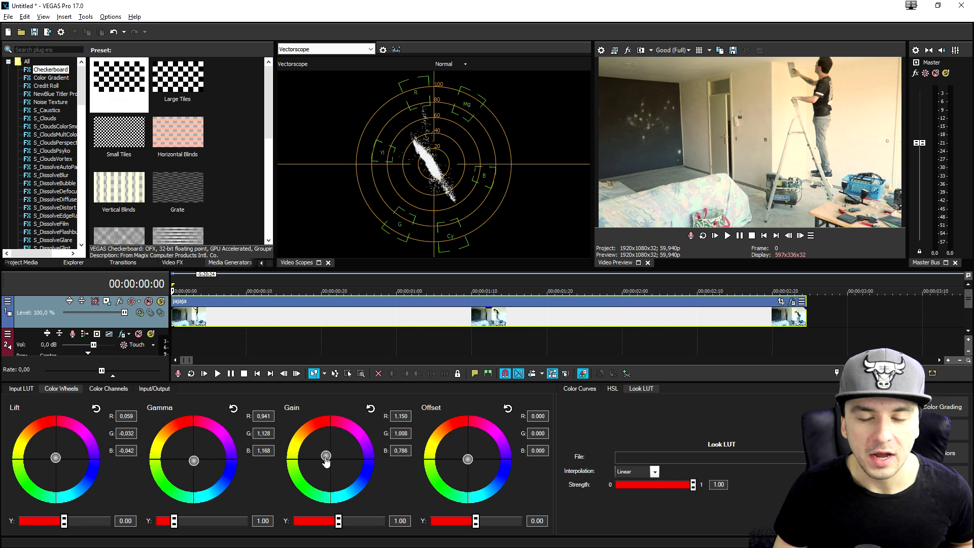
drag(657, 330, 655, 325)
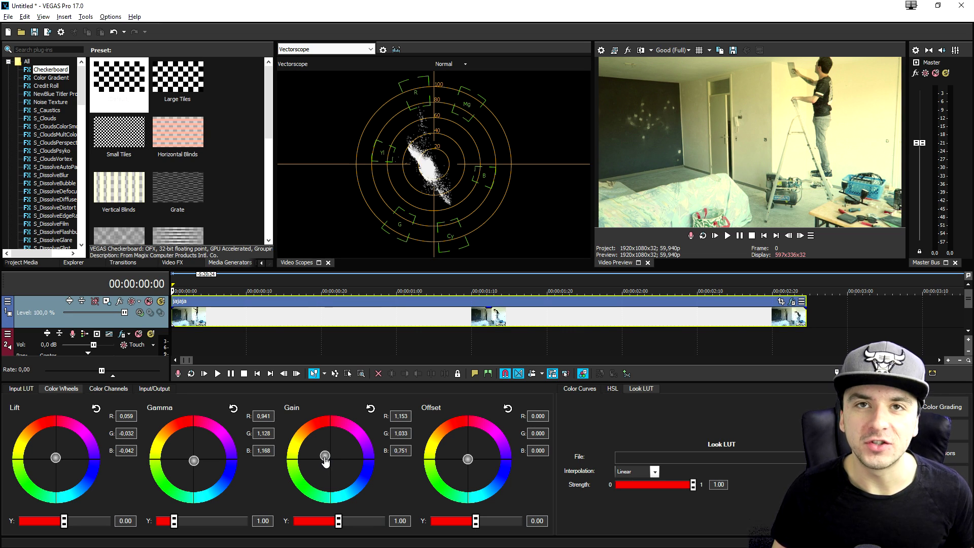
- Try a green Gain tint, return Gain to 1.000 on all channels, and raise Offset Y to 0.03
drag(325, 460, 335, 461)
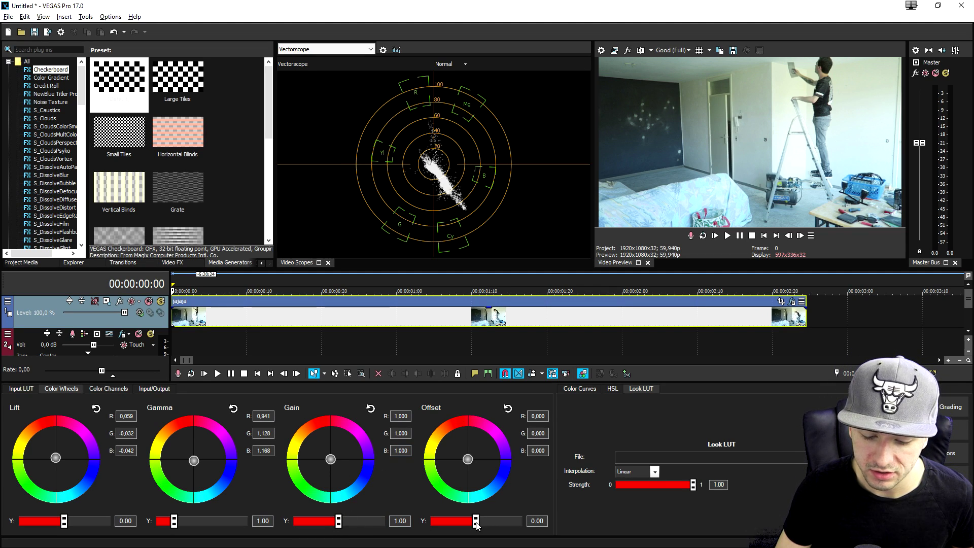
mouse_move(476, 521)
mouse_down()
mouse_move(484, 522)
mouse_move(464, 528)
mouse_move(474, 534)
mouse_up()
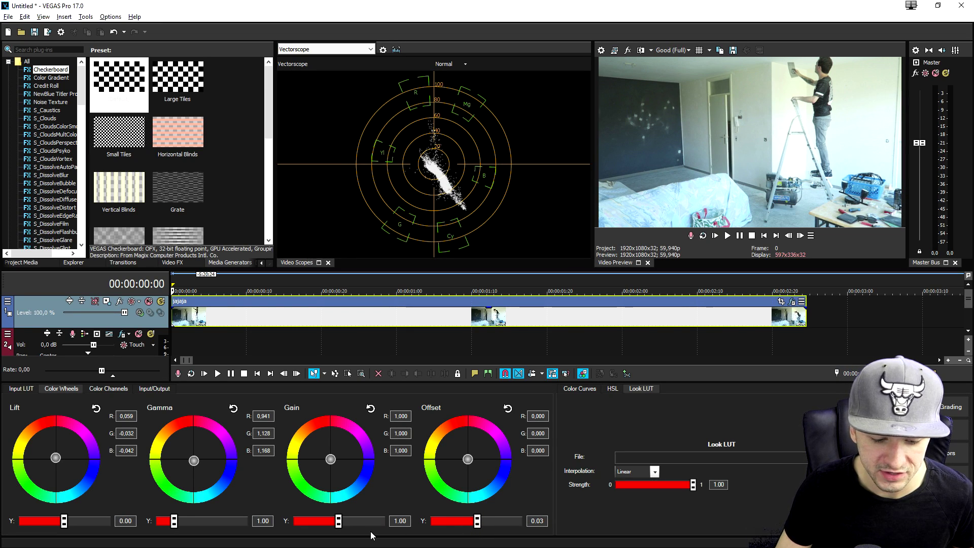
- Adjust the luminance sliders to Gain Y 1.03, Gamma Y 0.83 and Lift Y 0.04
drag(339, 527, 340, 528)
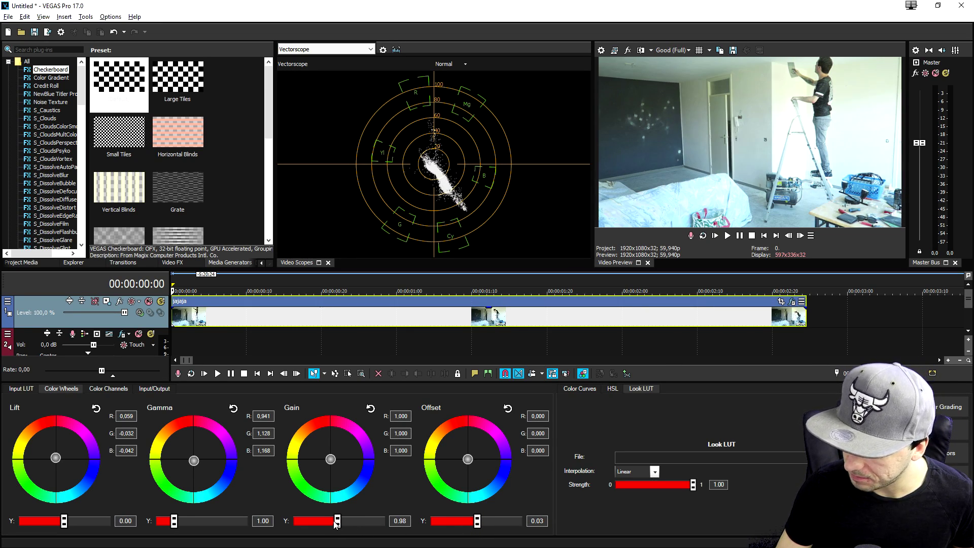
mouse_move(175, 526)
mouse_down()
mouse_move(202, 525)
mouse_move(171, 522)
mouse_up()
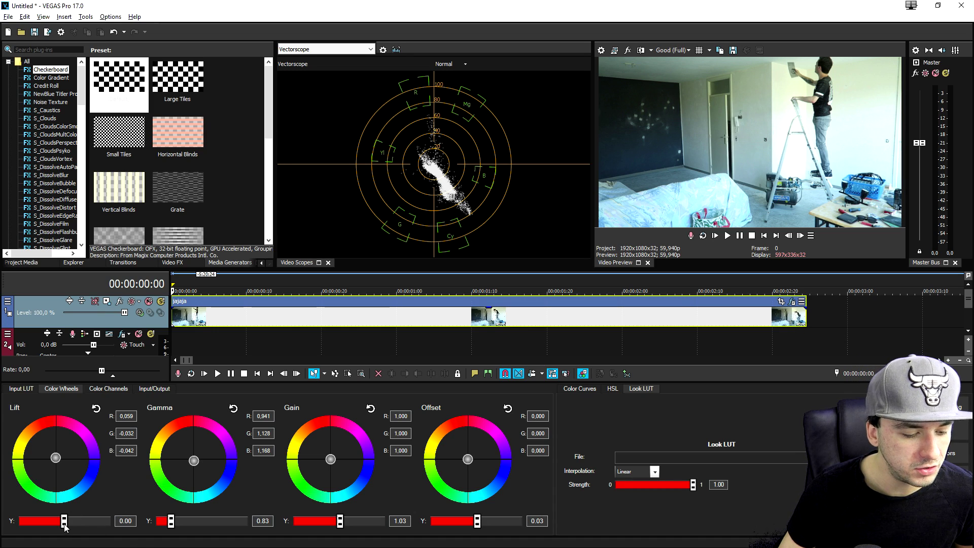
mouse_move(64, 522)
mouse_down()
mouse_move(50, 522)
mouse_move(69, 526)
mouse_move(62, 532)
mouse_up()
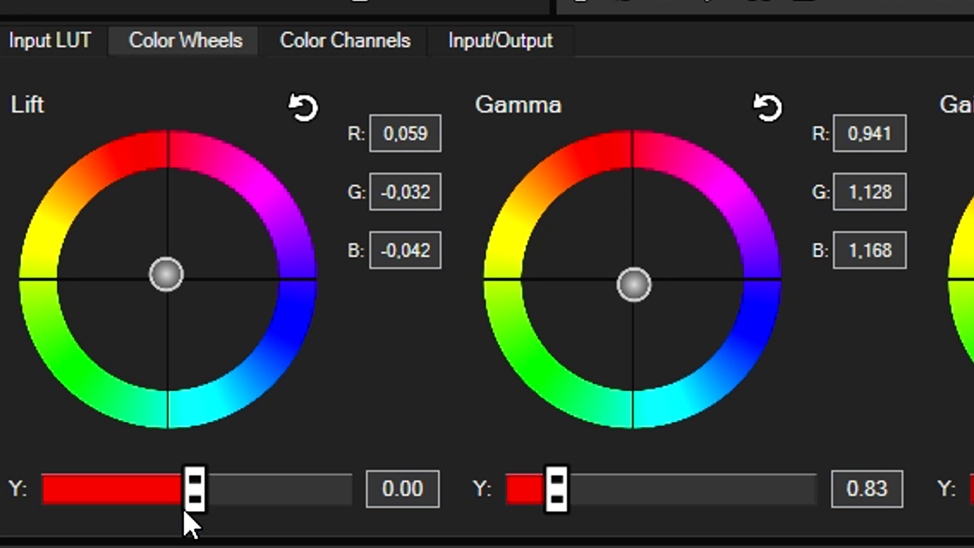
drag(190, 525, 197, 525)
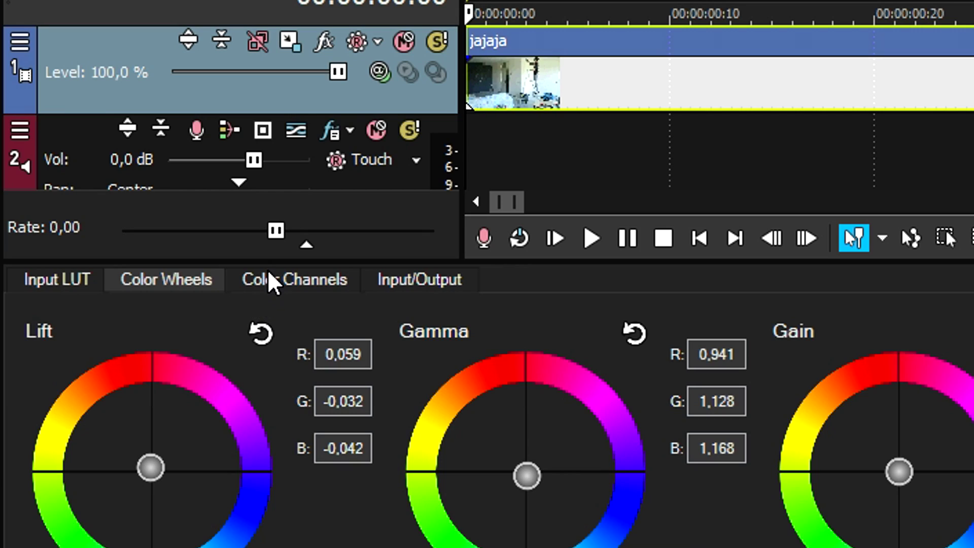
- Add red to Lift and Gamma (1.03), cut Gain green to 0.65, and lower Camera LUT strength to 0.68
click(267, 269)
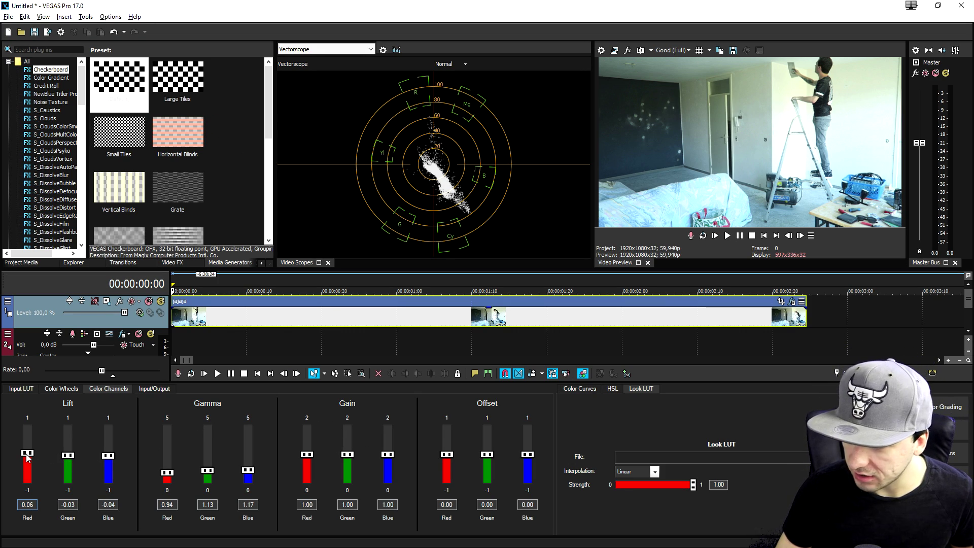
drag(27, 455, 36, 451)
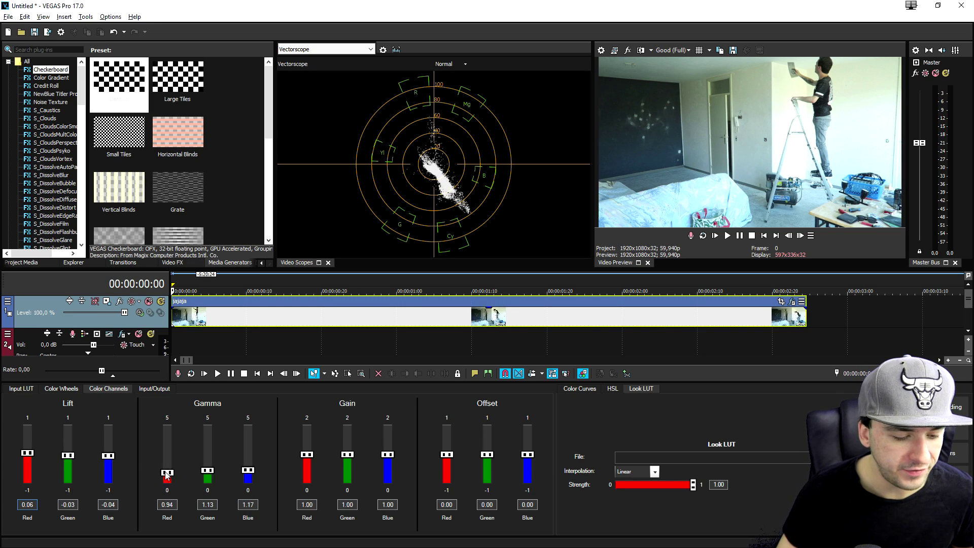
drag(165, 472, 166, 470)
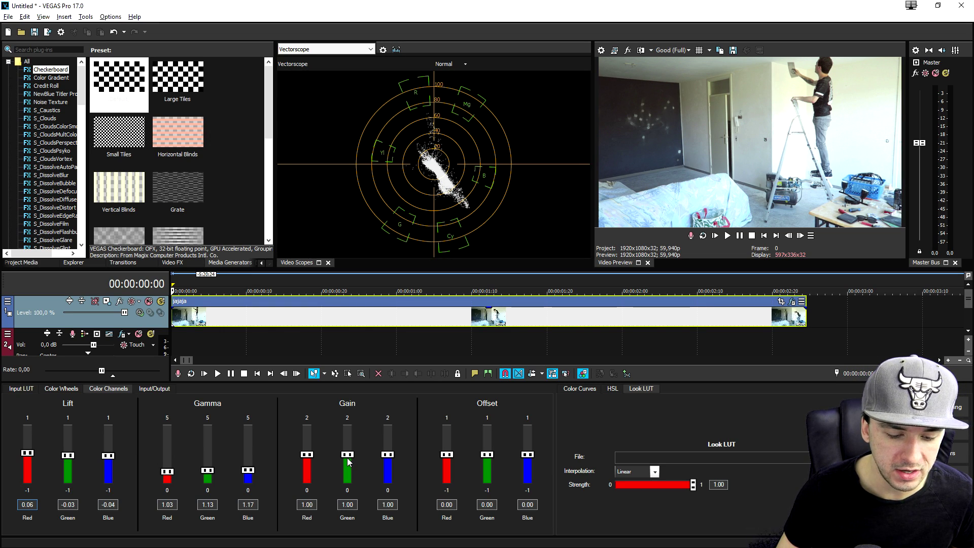
drag(347, 462, 348, 472)
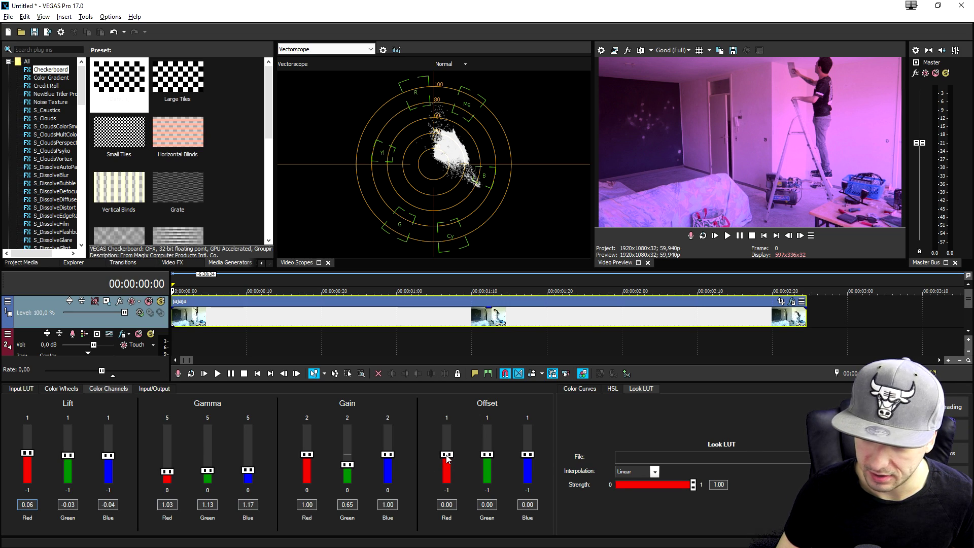
click(22, 388)
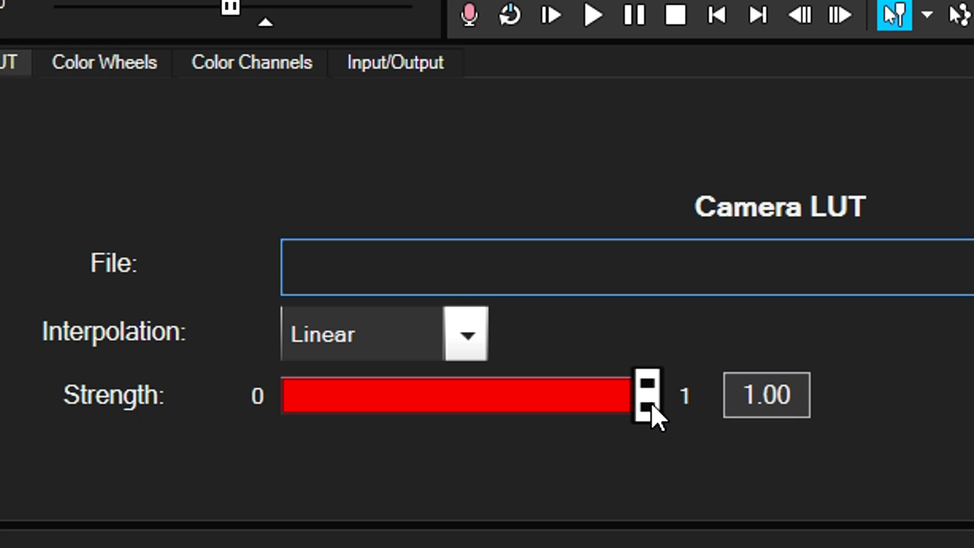
drag(236, 500, 194, 500)
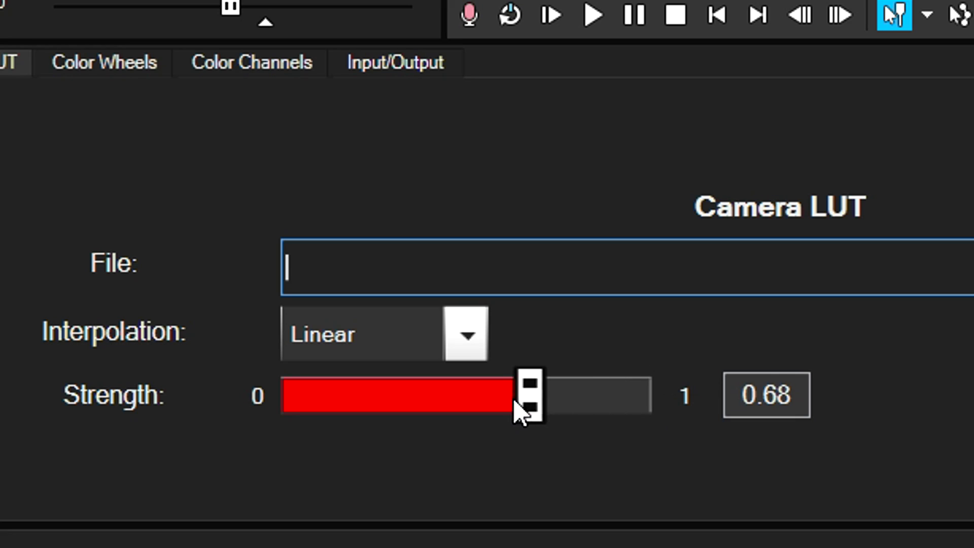
- Settle the Camera LUT strength at 0.57 after trying 0.53 and 1.00, then show Color Curves
drag(513, 404, 463, 403)
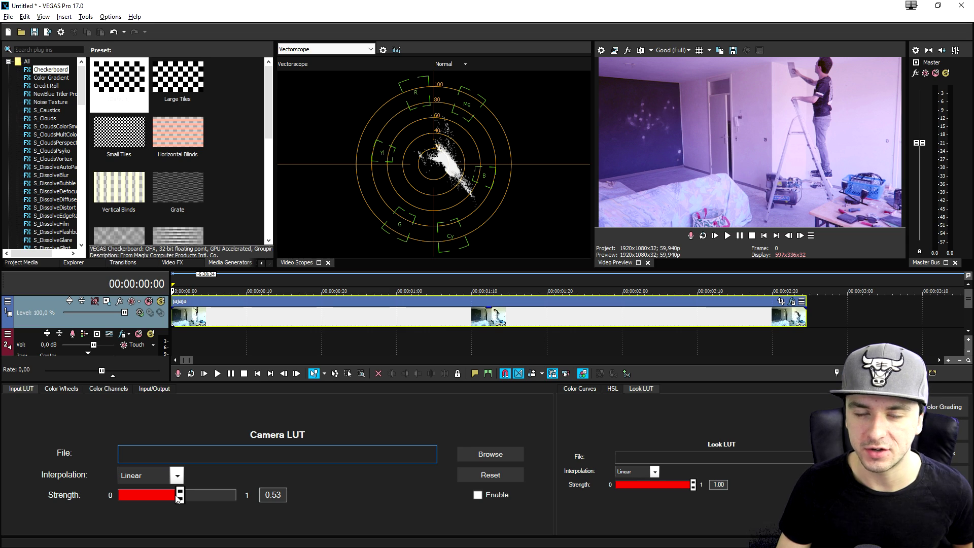
drag(177, 498, 252, 507)
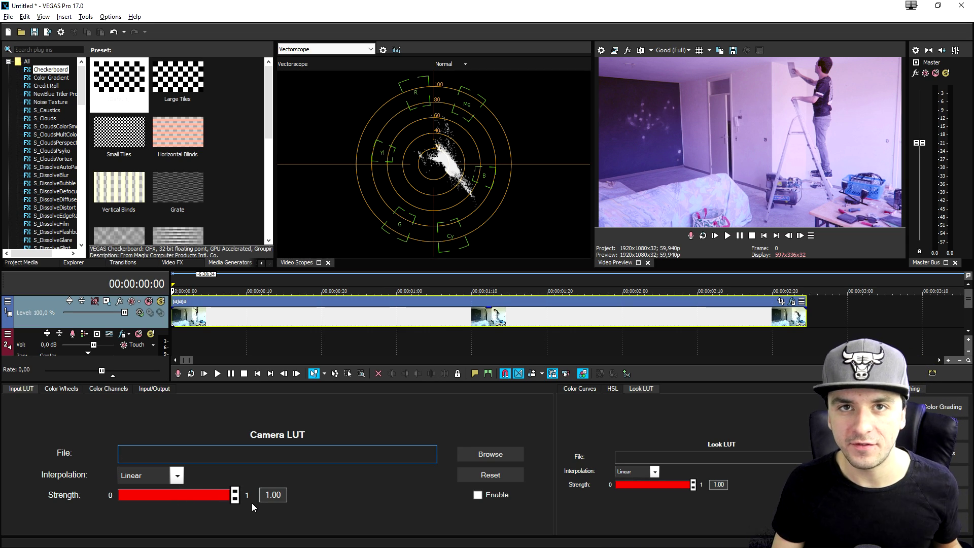
drag(237, 500, 182, 501)
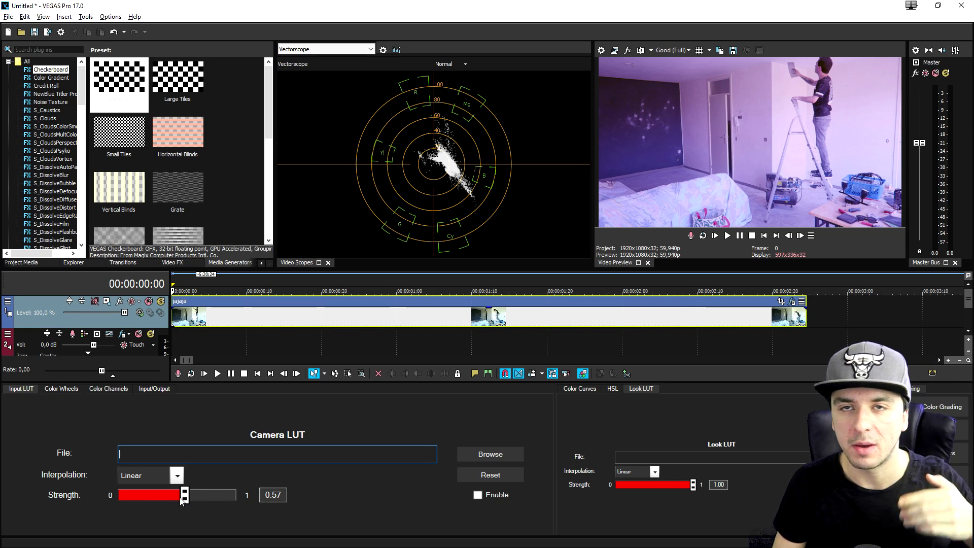
click(581, 388)
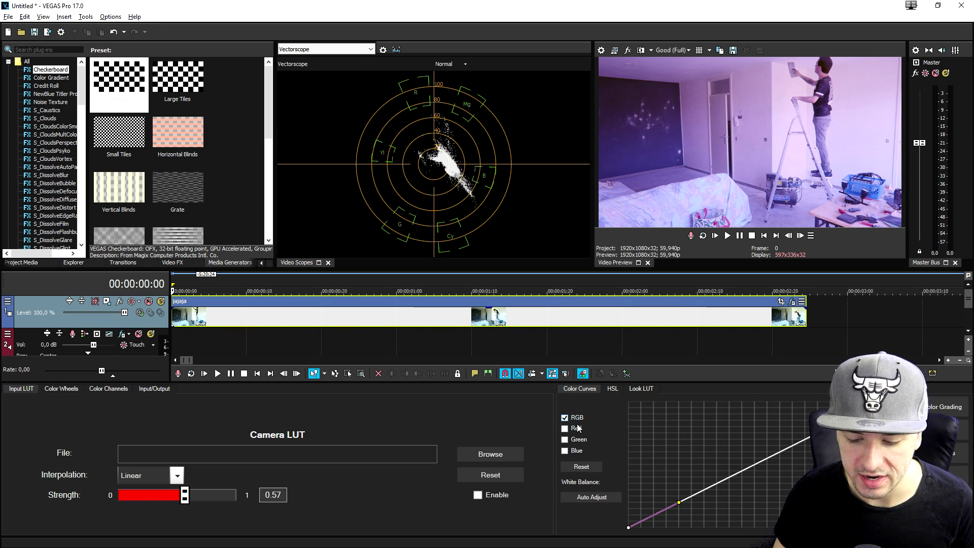
- Raise the lower range of the Red curve, then the lower point of the combined RGB curve
click(564, 428)
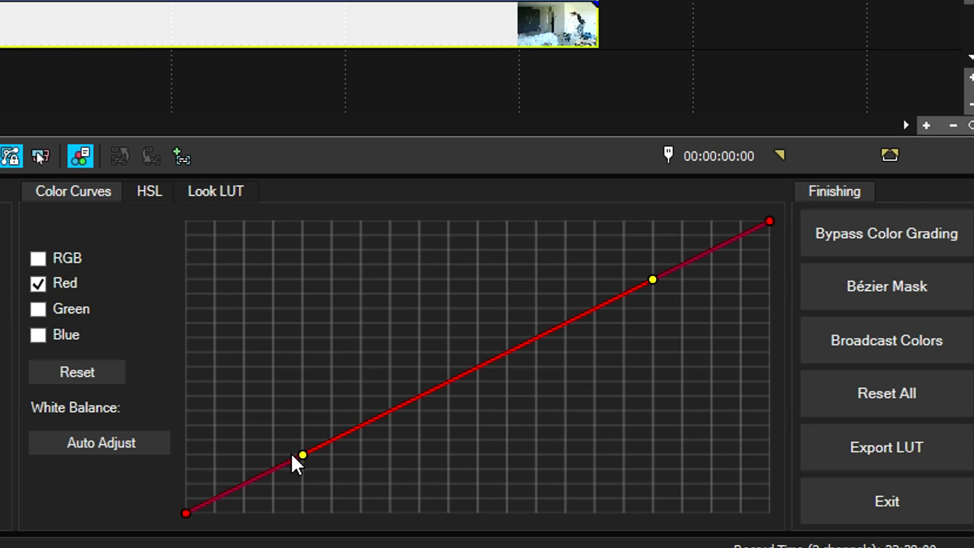
drag(303, 454, 523, 332)
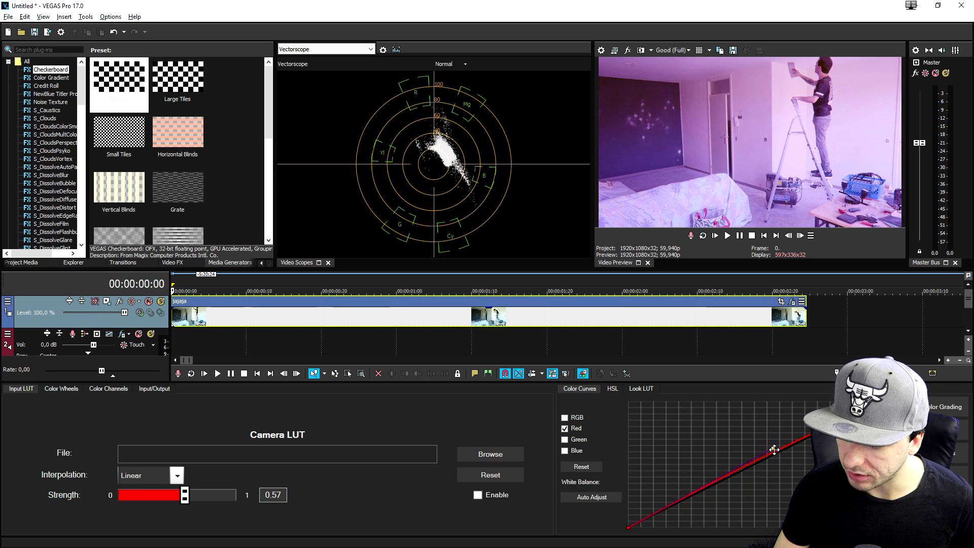
drag(773, 450, 778, 455)
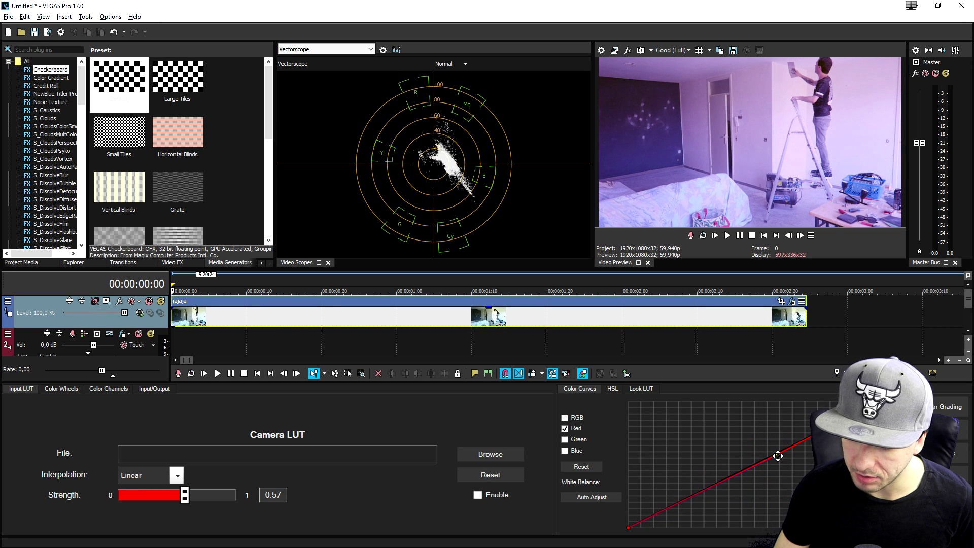
click(565, 417)
click(565, 428)
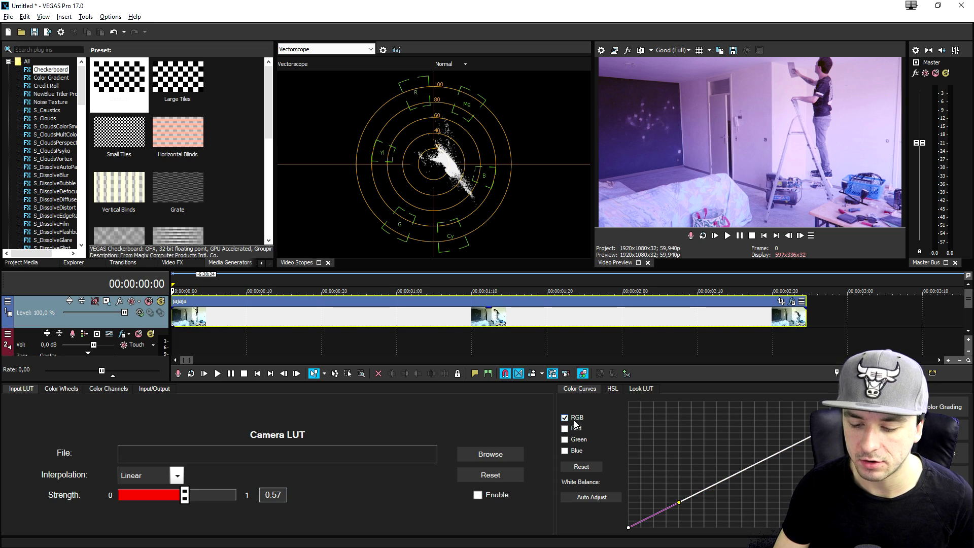
drag(680, 507, 747, 463)
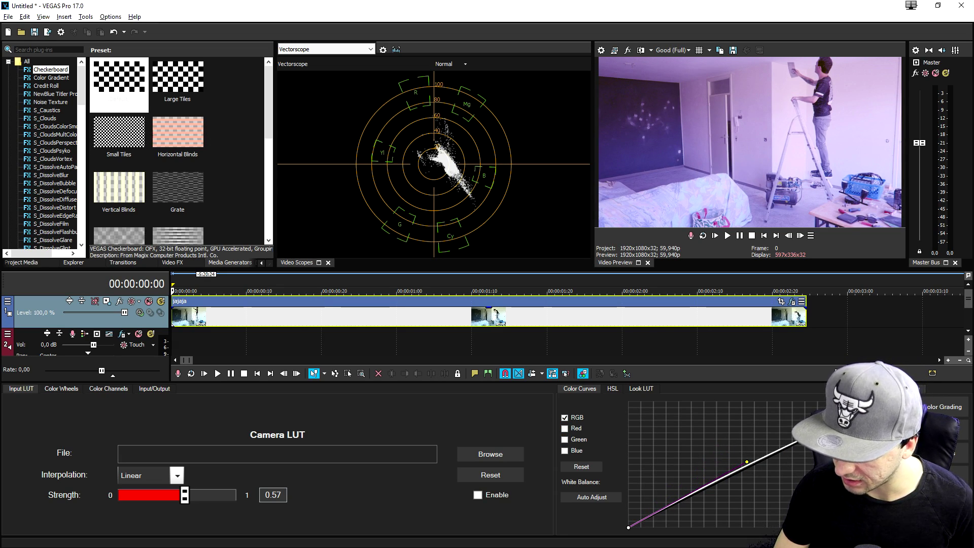
mouse_move(745, 463)
mouse_down()
mouse_move(772, 418)
mouse_move(776, 482)
mouse_move(761, 466)
mouse_up()
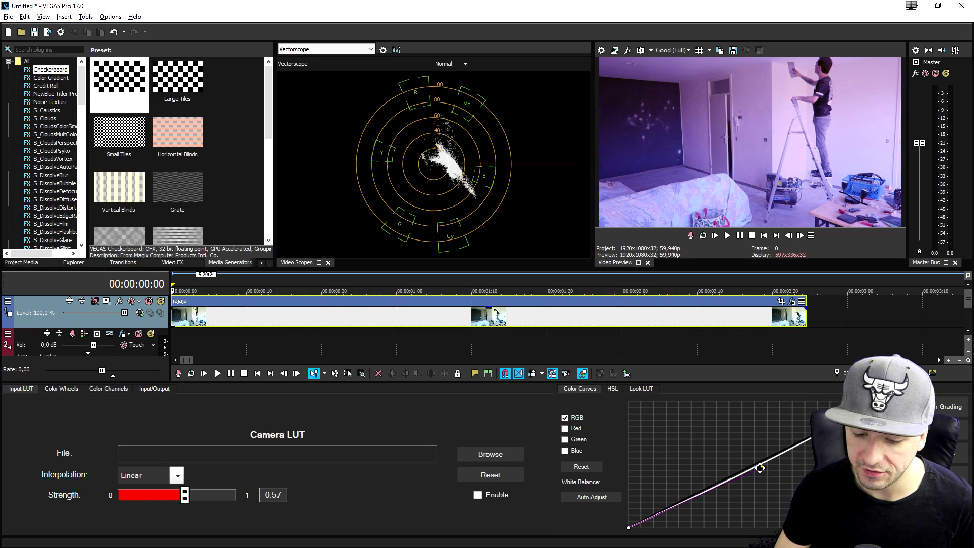
- Bend the Blue curve's lower point upward, then show the HSL page
click(565, 450)
click(565, 418)
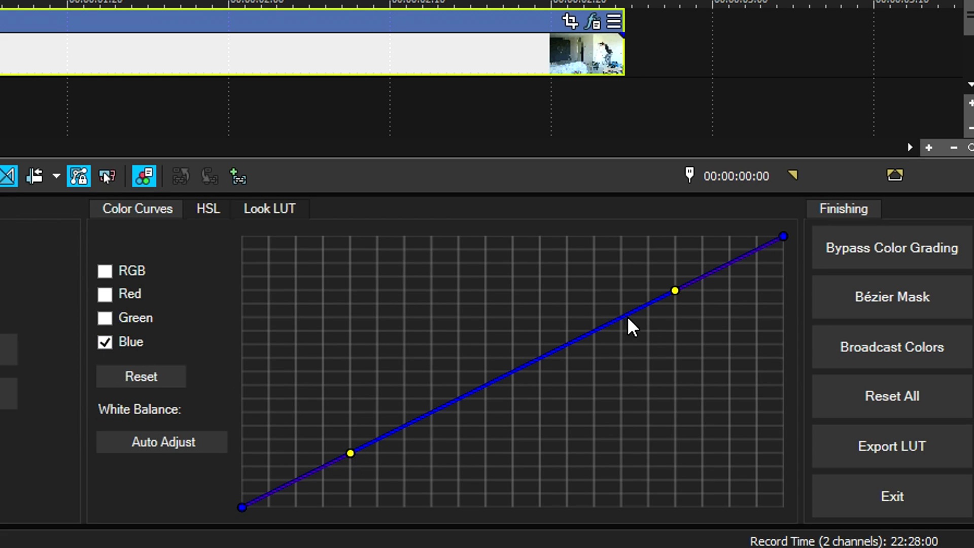
drag(350, 454, 425, 413)
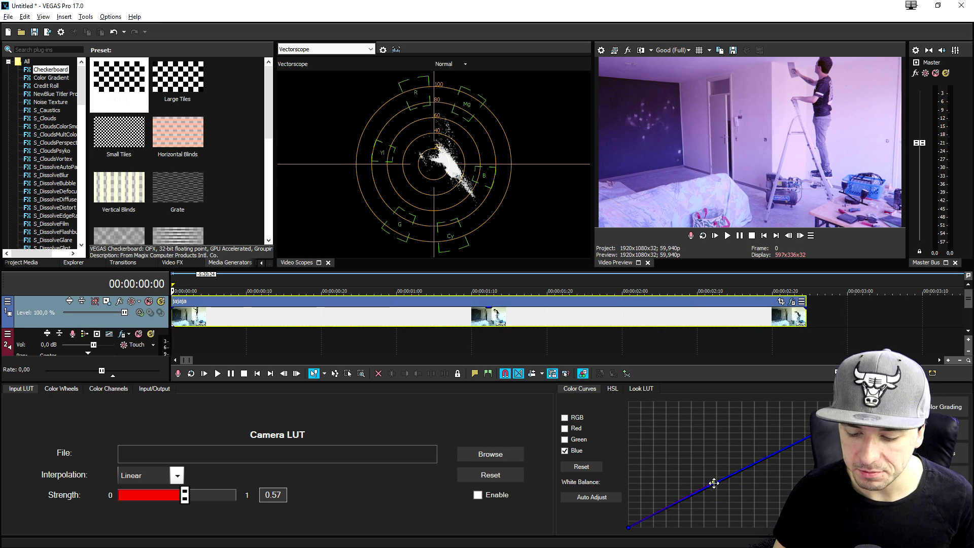
mouse_move(714, 483)
mouse_down()
mouse_move(695, 446)
mouse_move(724, 478)
mouse_up()
click(613, 391)
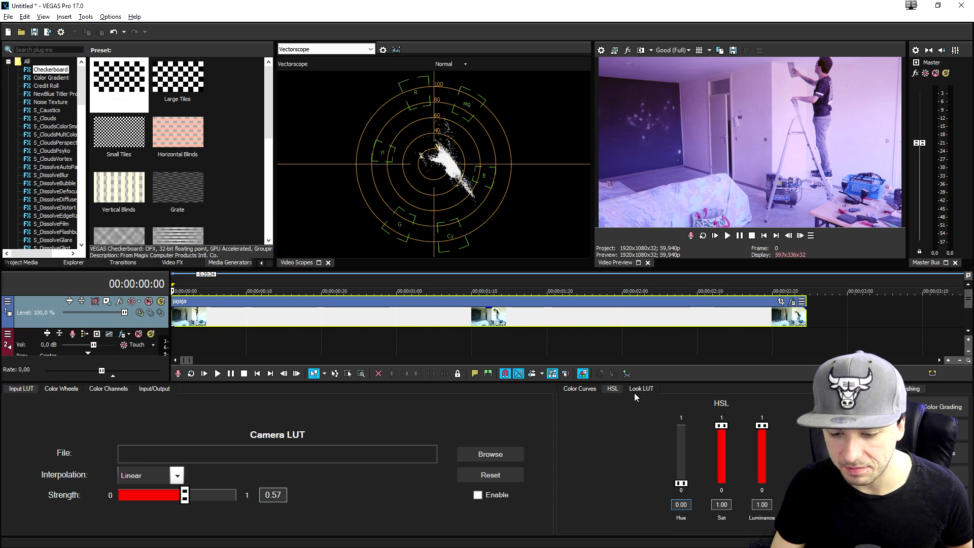
- Compare the Look LUT and HSL pages, then return to the Lift, Gamma, Gain and Offset wheels
click(634, 392)
click(616, 389)
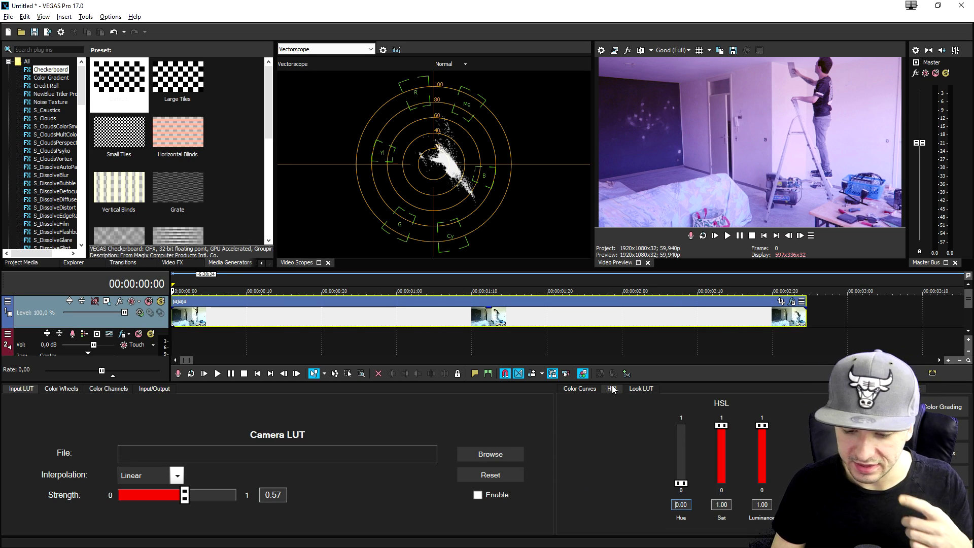
click(641, 388)
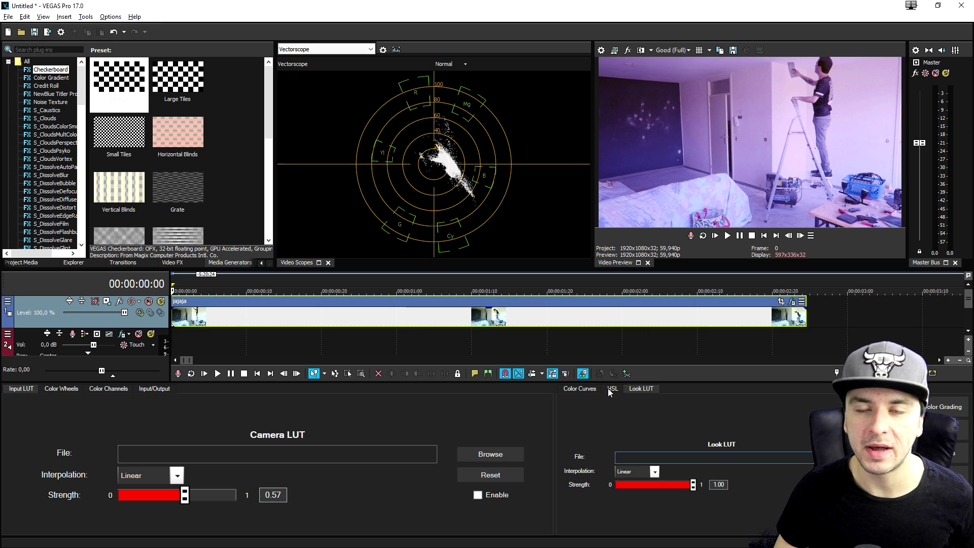
click(607, 387)
click(641, 388)
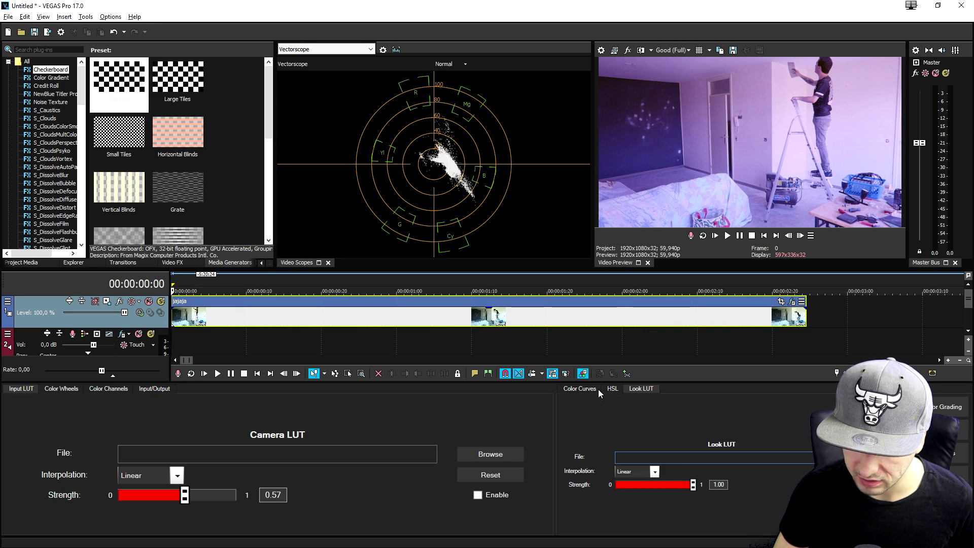
click(611, 389)
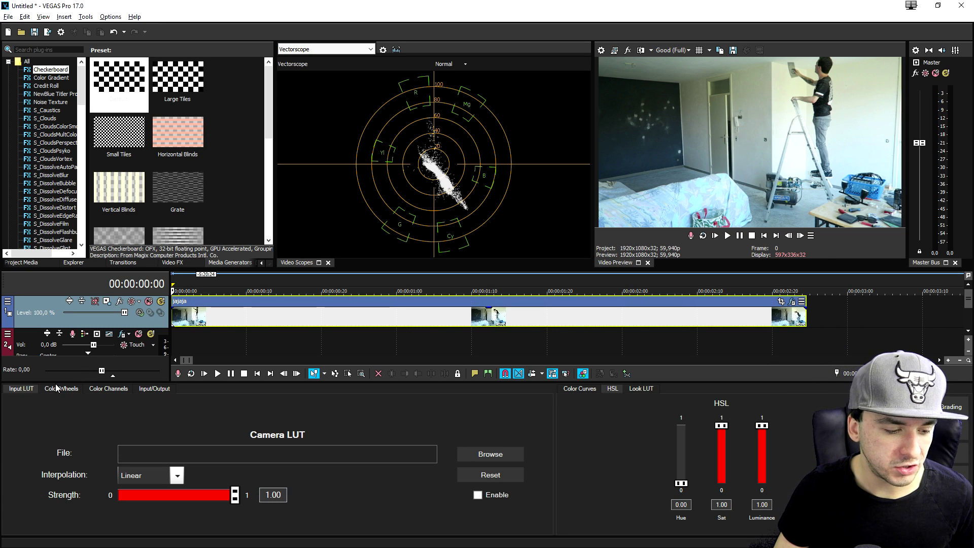
click(56, 388)
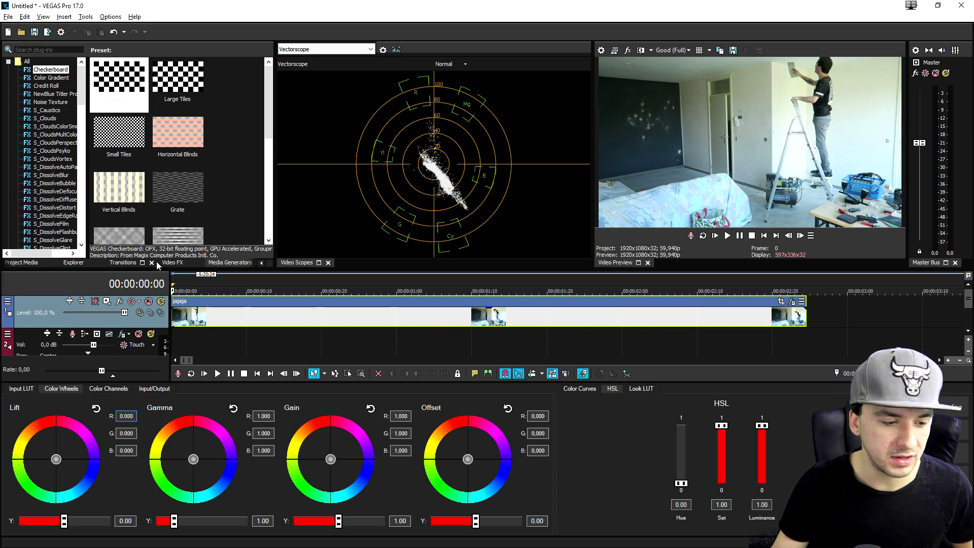
- Add a LUT Filter after Color Grading using the Bluemood preset at strength 1.000
click(172, 262)
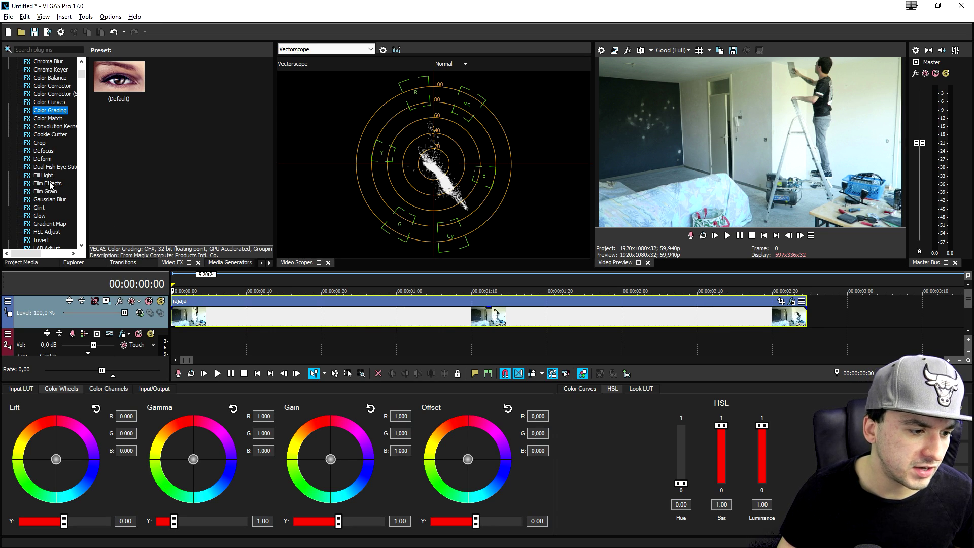
scroll(51, 185, down, 4)
click(45, 207)
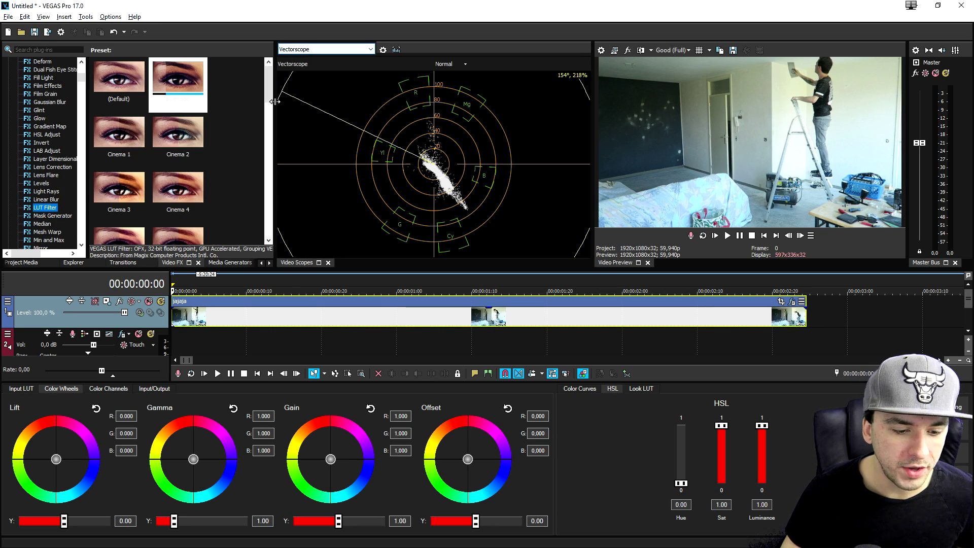
drag(290, 269, 289, 306)
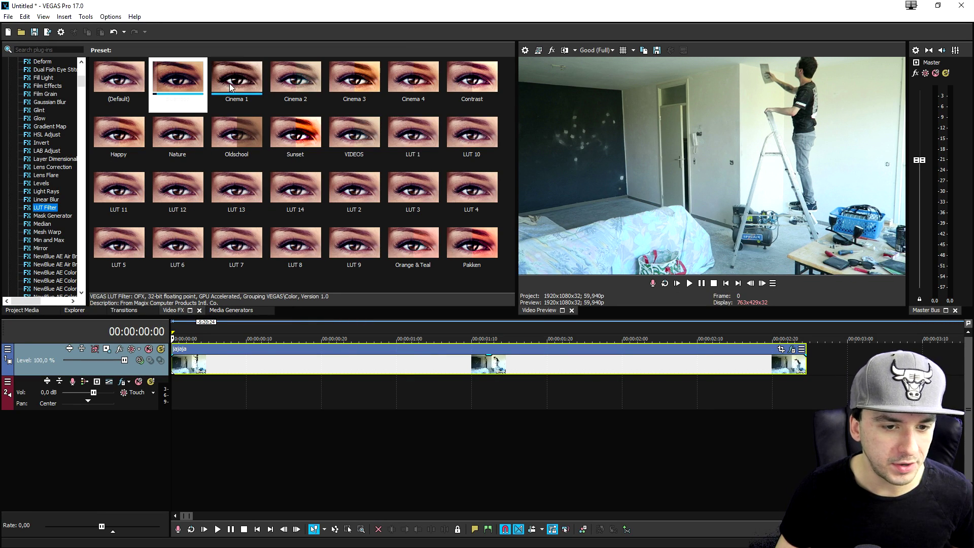
click(196, 81)
- Apply the Bluemood and Cinema 1 LUT presets to the jajaja clip, lowering Cinema 1 strength to 0.517
drag(335, 360, 336, 361)
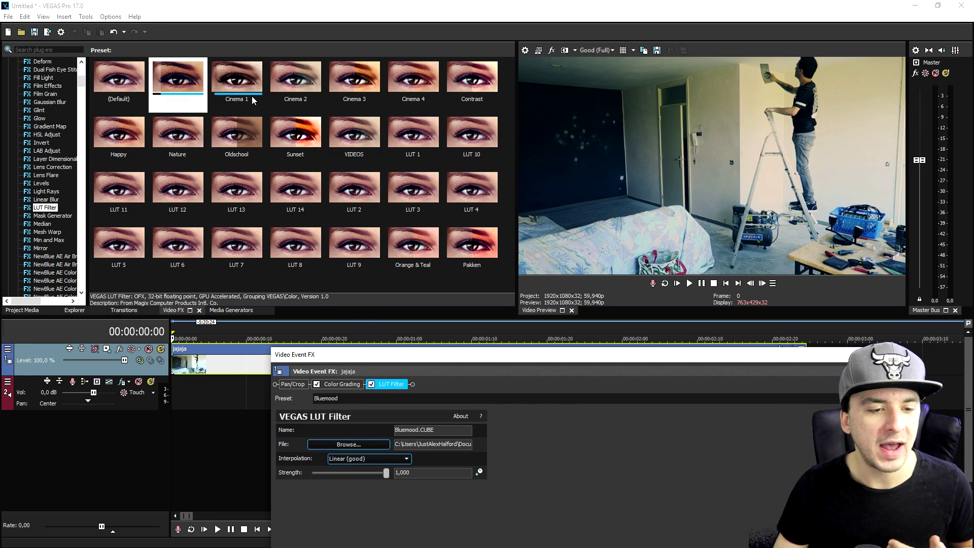
drag(243, 94, 250, 275)
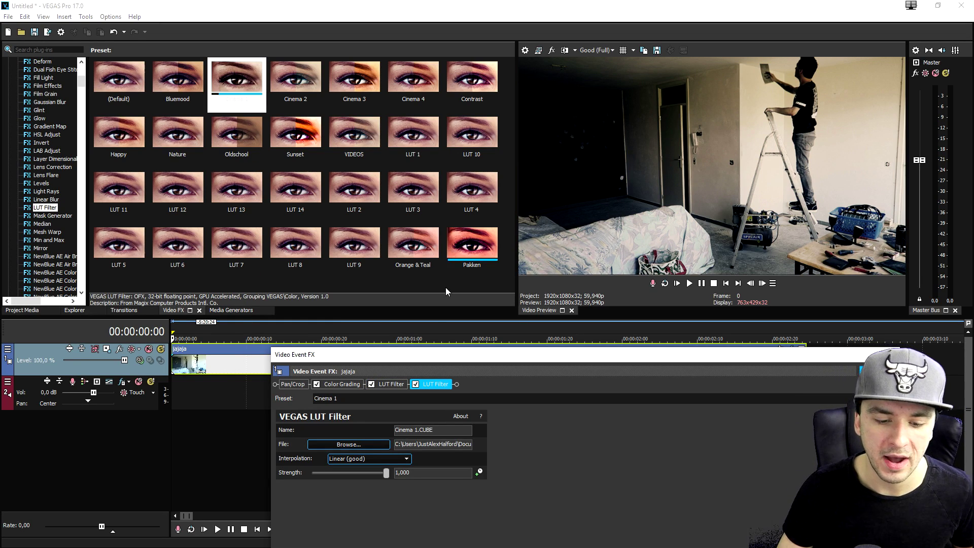
drag(411, 354, 578, 306)
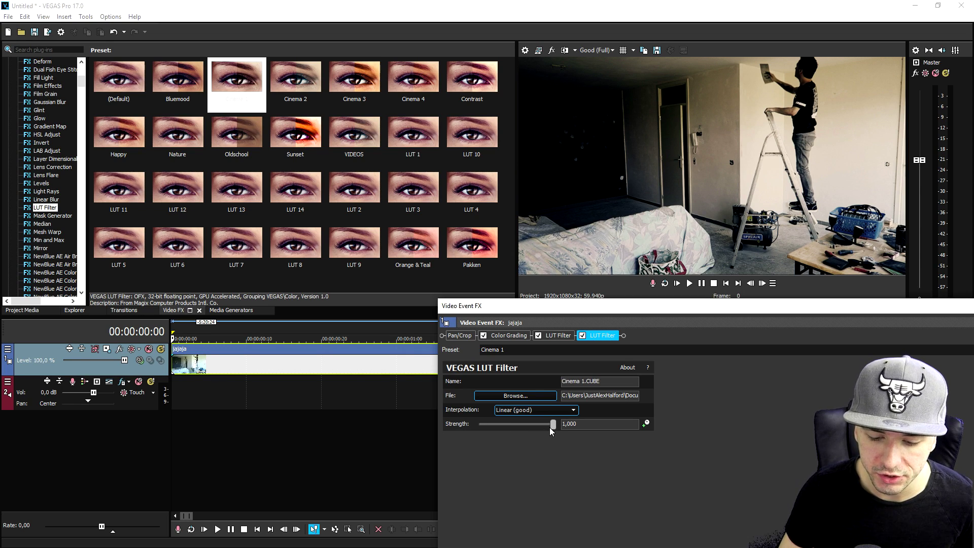
drag(553, 424, 496, 435)
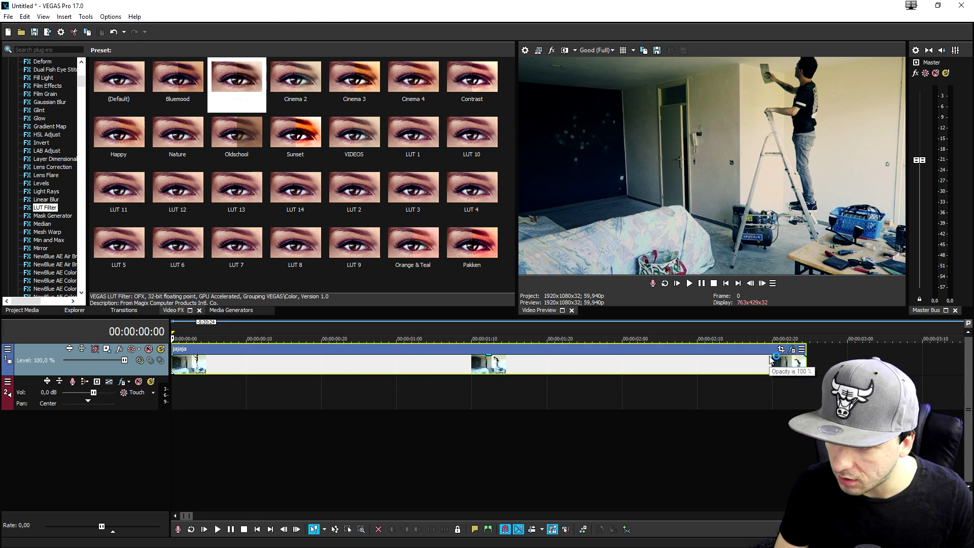
- Undo the last LUT change and grade the jajaja clip with the Pakken preset at strength 0.585
key(ctrl+z)
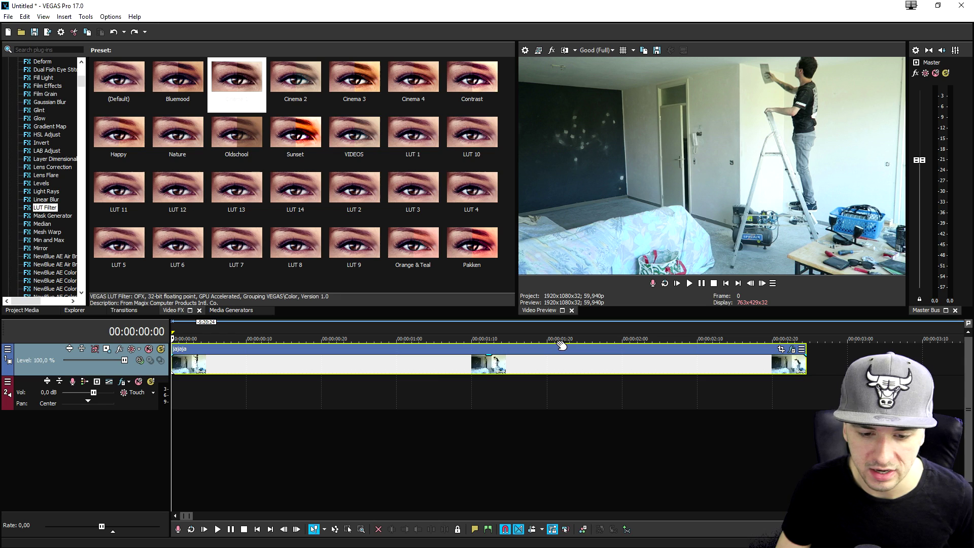
drag(475, 246, 456, 369)
drag(455, 313, 706, 313)
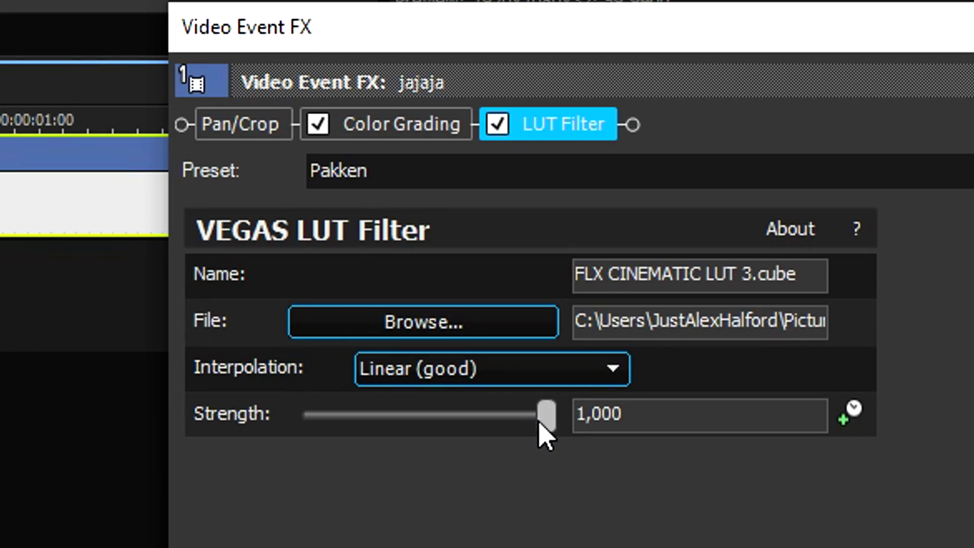
drag(563, 430, 443, 413)
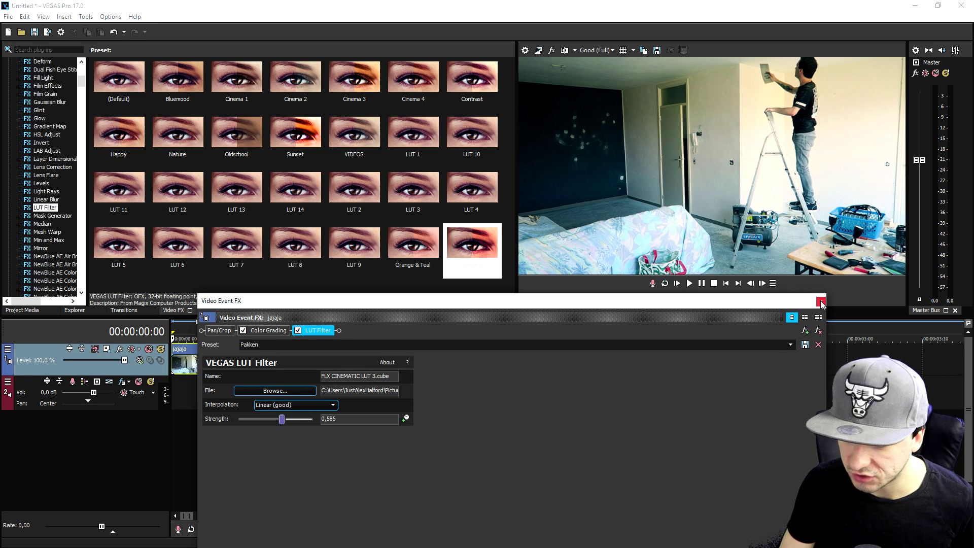
click(820, 302)
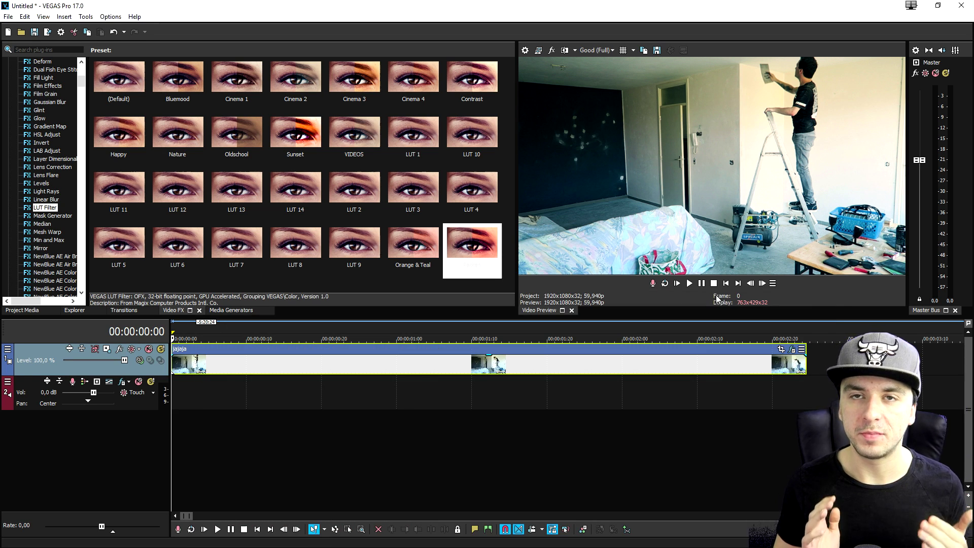